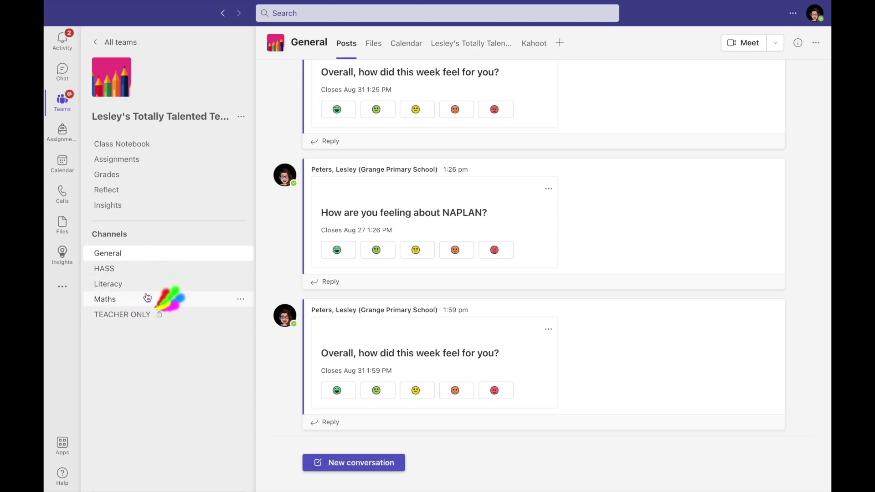
Open the Maths channel and look through the division and multiplication videos posted there
left_click(119, 303)
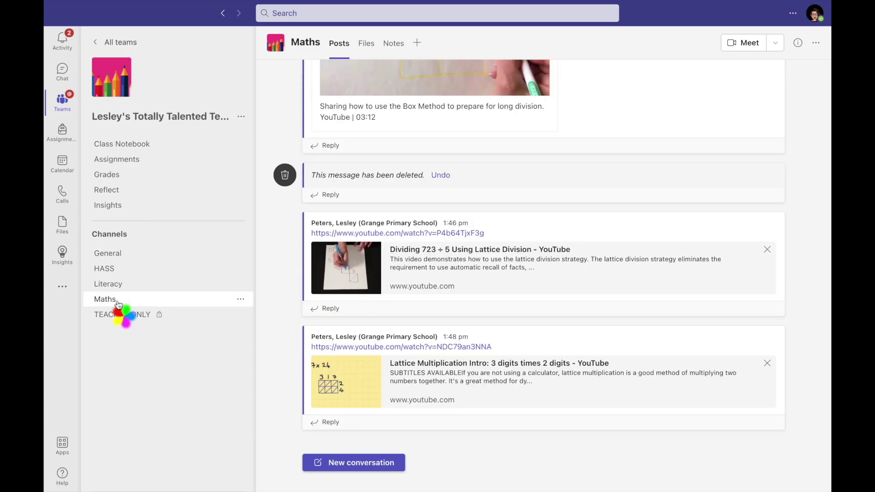
scroll(468, 95, "up", 4)
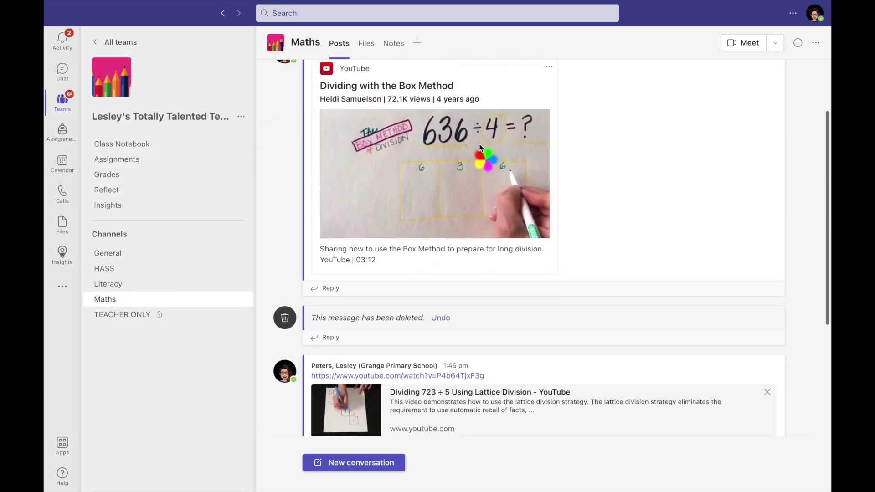
mouse_move(481, 148)
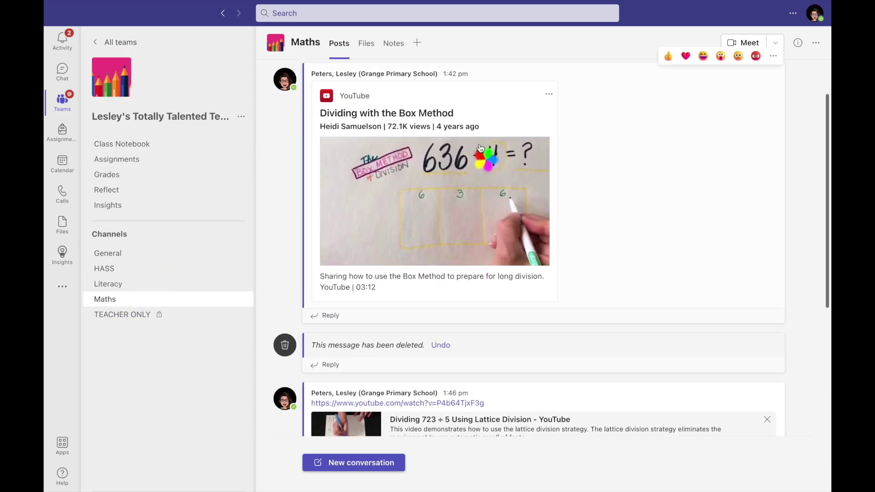
scroll(481, 148, "down", 4)
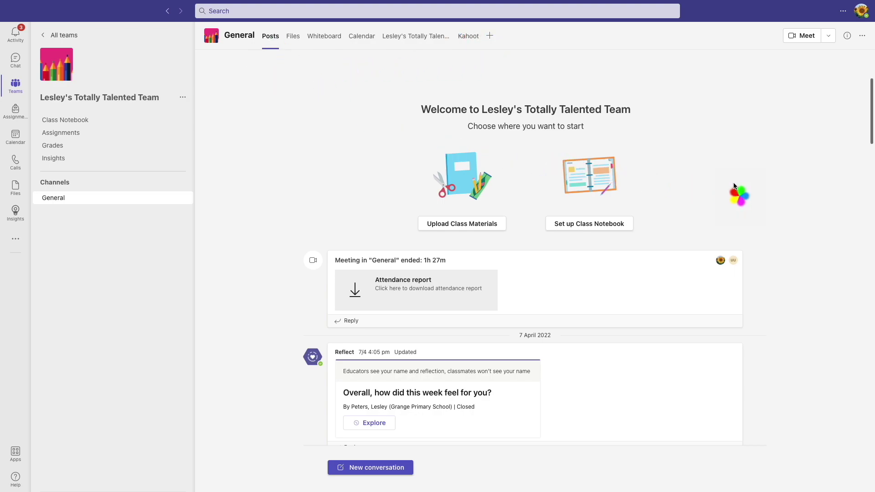
Look through the General channel's posts, including the shared links, check-ins and assignment notices
scroll(733, 186, "down", 15)
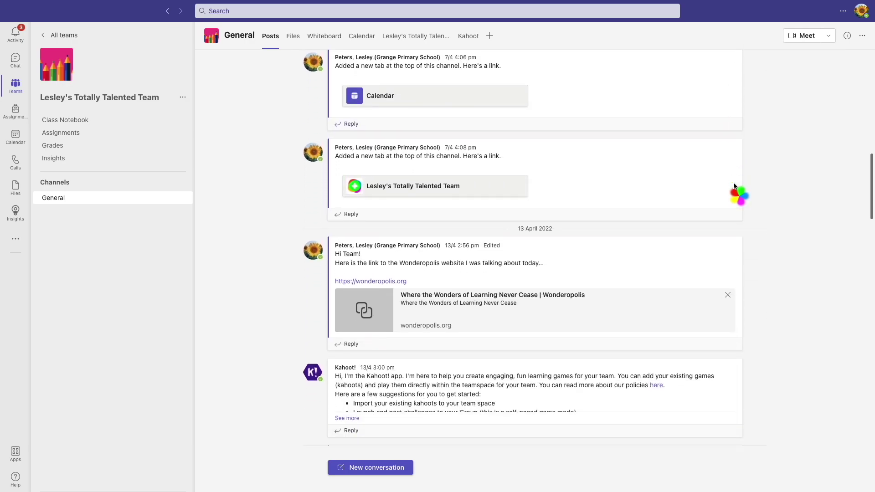
scroll(734, 186, "down", 15)
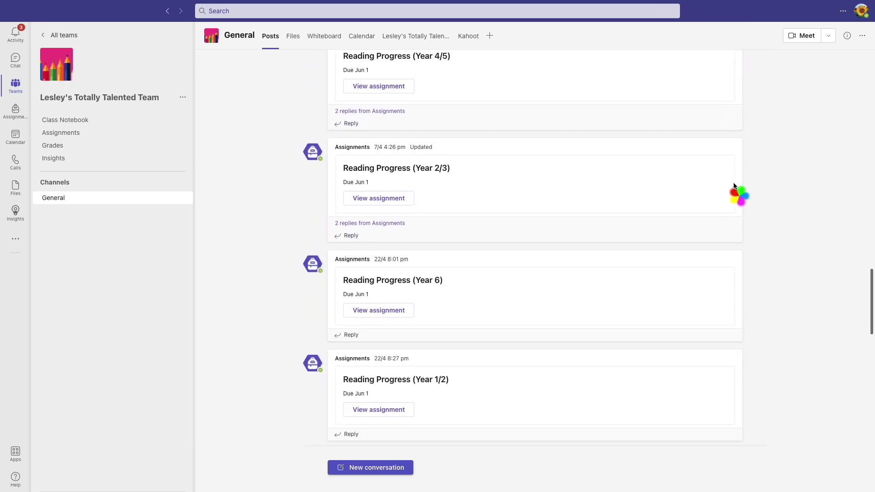
scroll(734, 186, "down", 10)
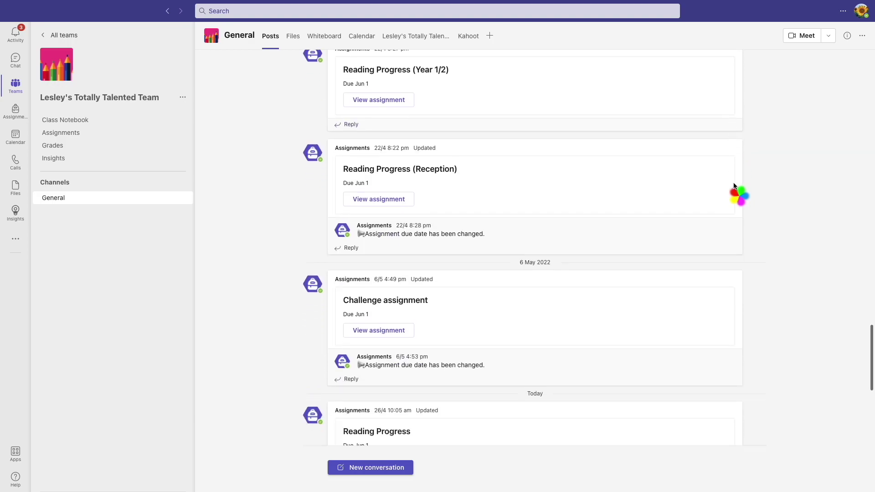
scroll(734, 186, "down", 3)
scroll(734, 186, "up", 20)
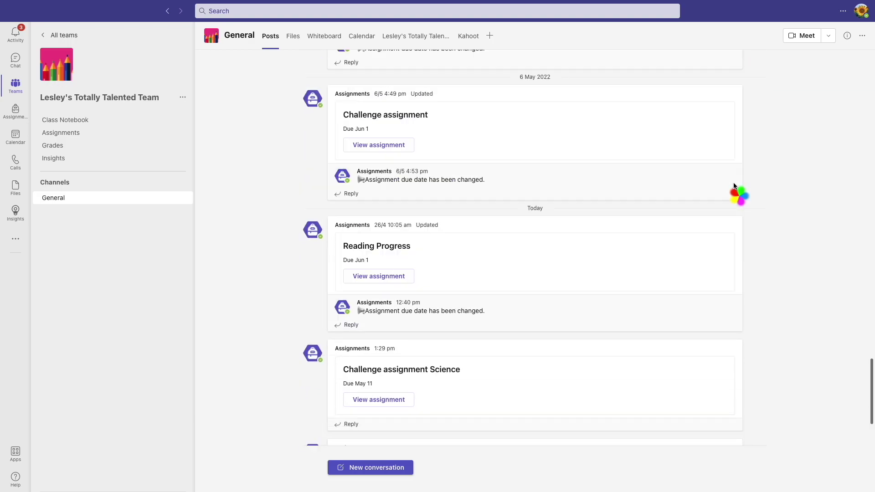
View the General channel's files, whiteboard, calendar, Flipgrid and Kahoot pages, and open the choices for adding another app
left_click(294, 36)
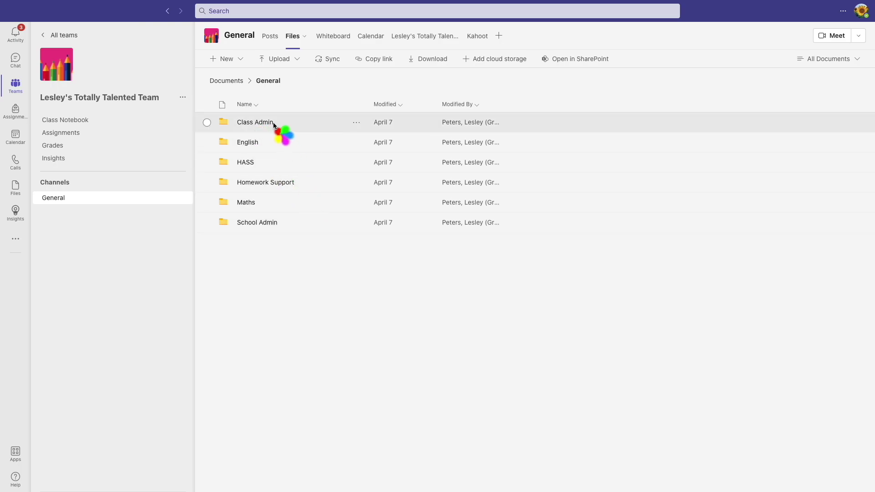
left_click(333, 36)
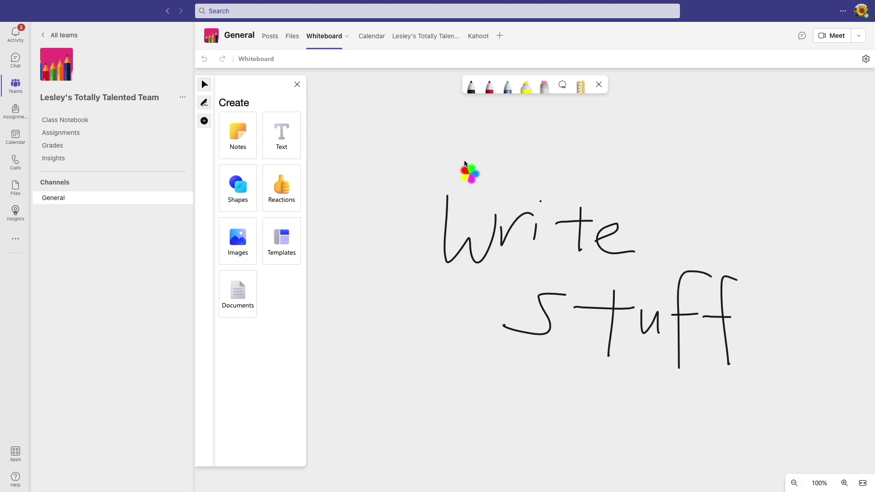
left_click(371, 37)
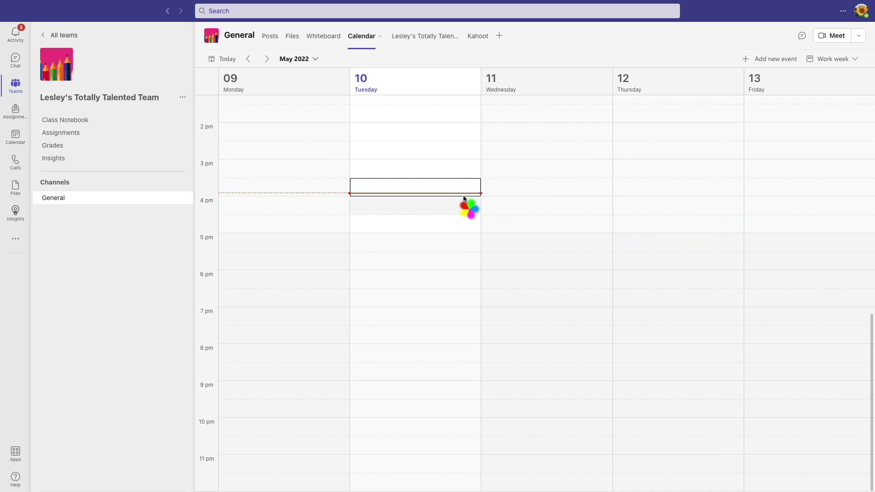
left_click(430, 37)
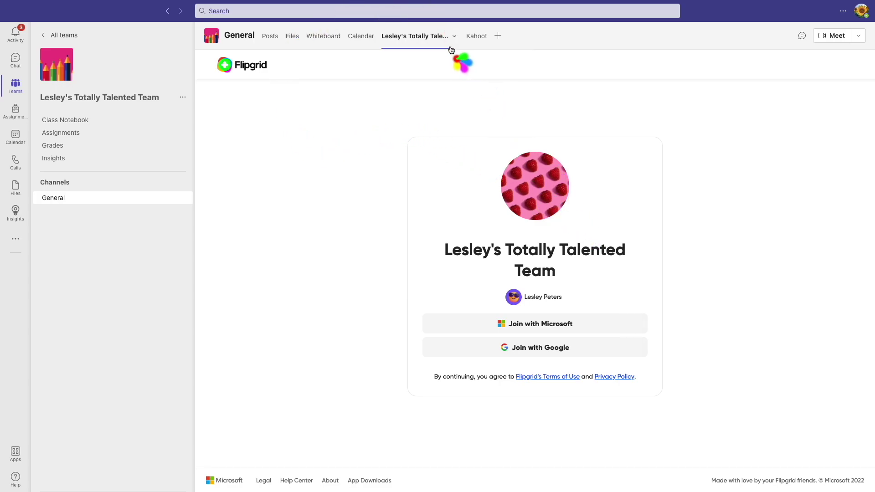
left_click(476, 36)
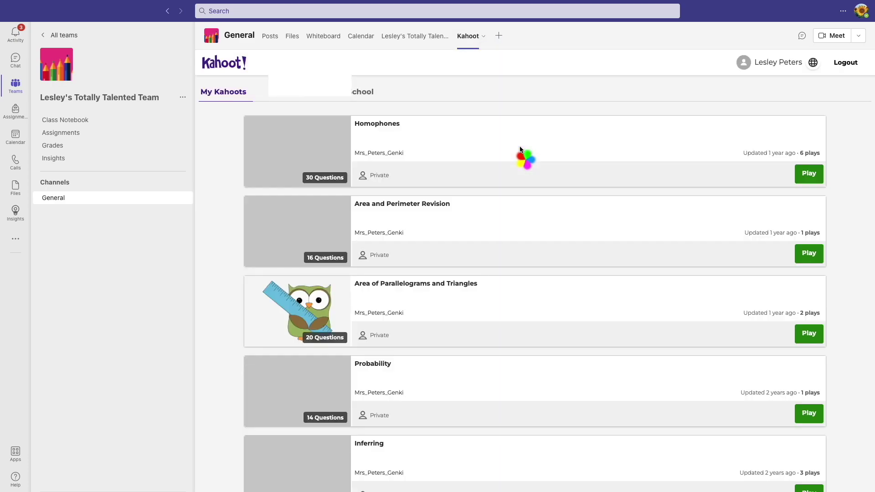
scroll(521, 149, "down", 1)
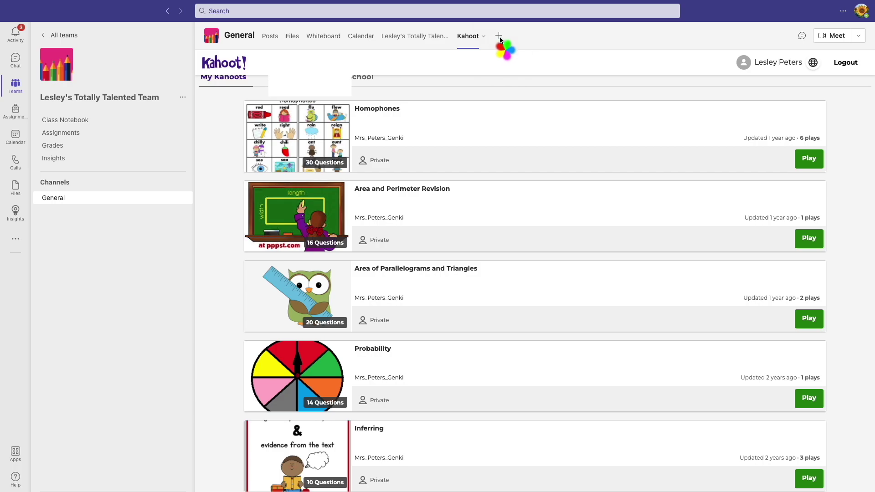
left_click(500, 37)
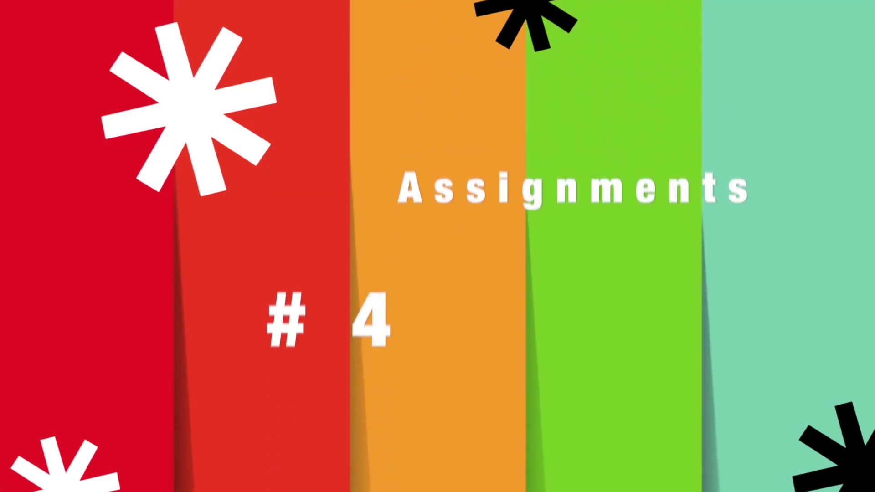
Open the class assignments and start creating a new assignment and a new quiz
left_click(77, 135)
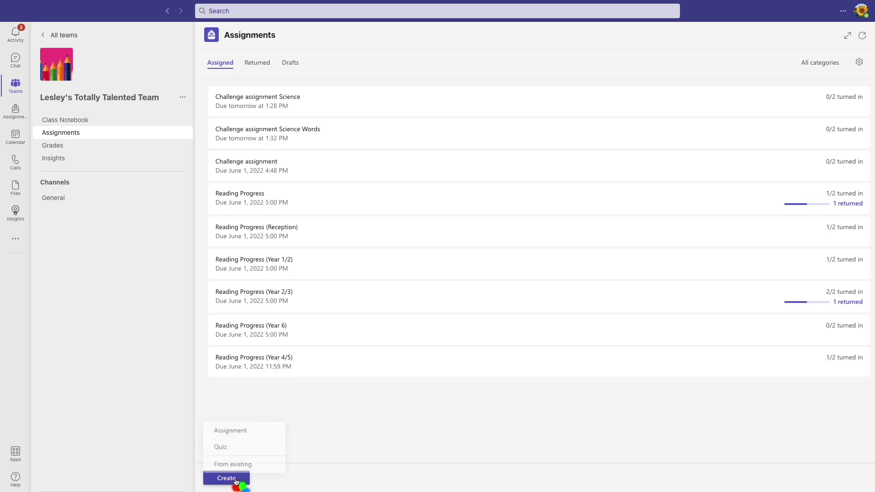
left_click(240, 432)
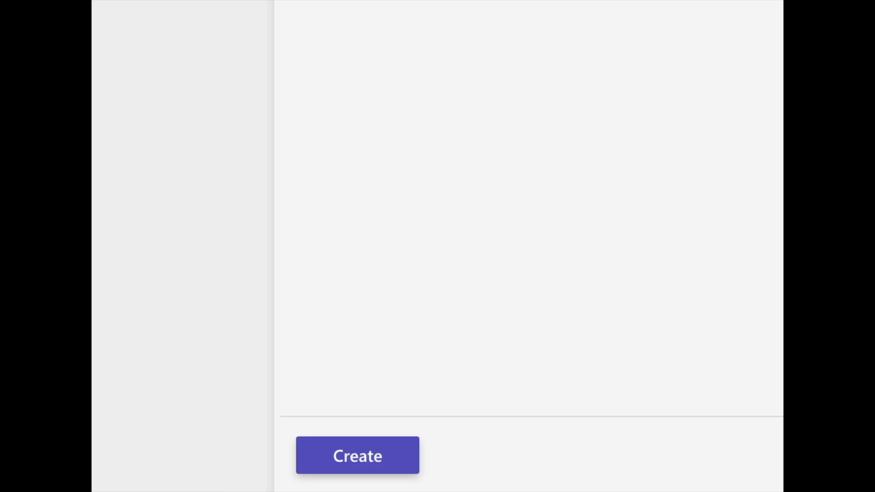
left_click(406, 460)
left_click(390, 383)
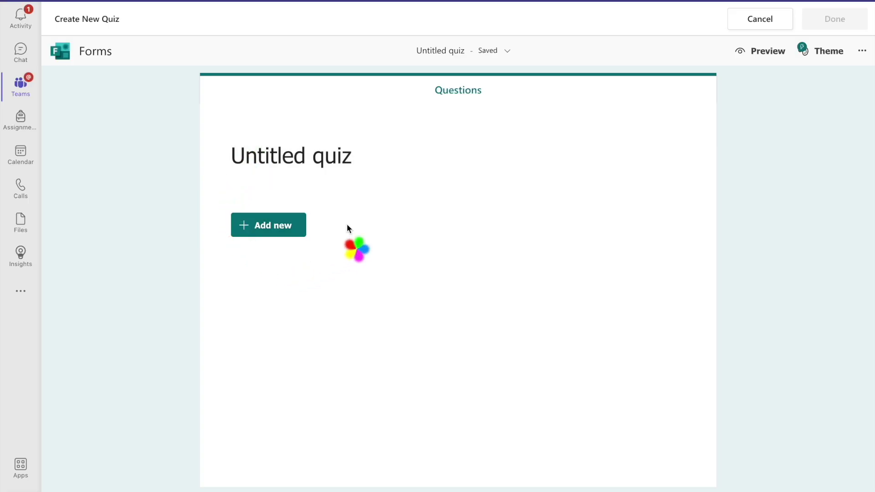
Add a choice question and a text question to the quiz, beginning the text question with "How many p"
left_click(284, 228)
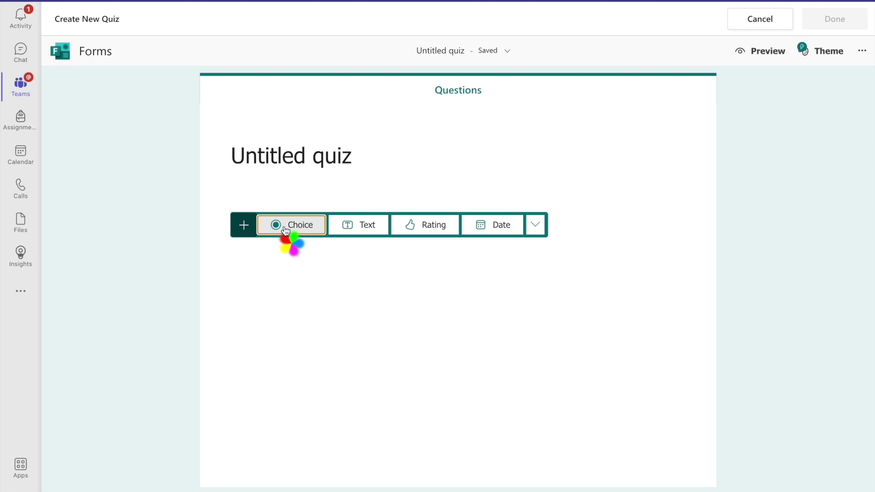
left_click(302, 227)
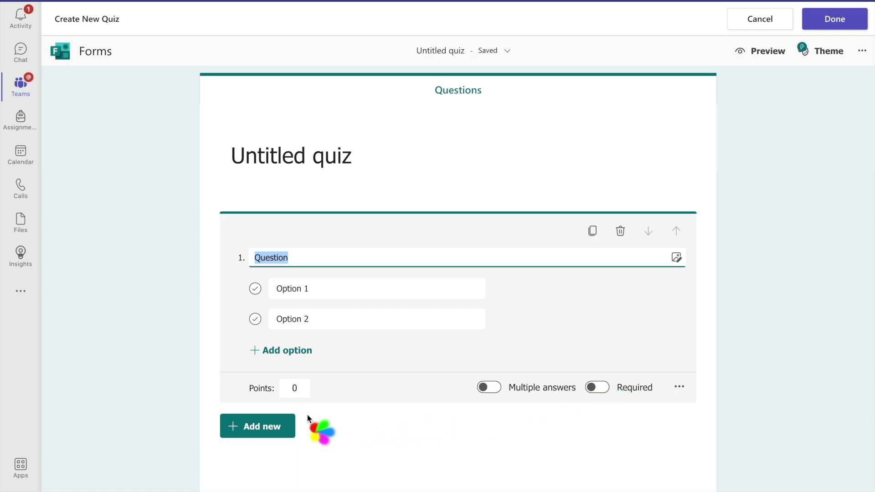
left_click(282, 427)
left_click(343, 425)
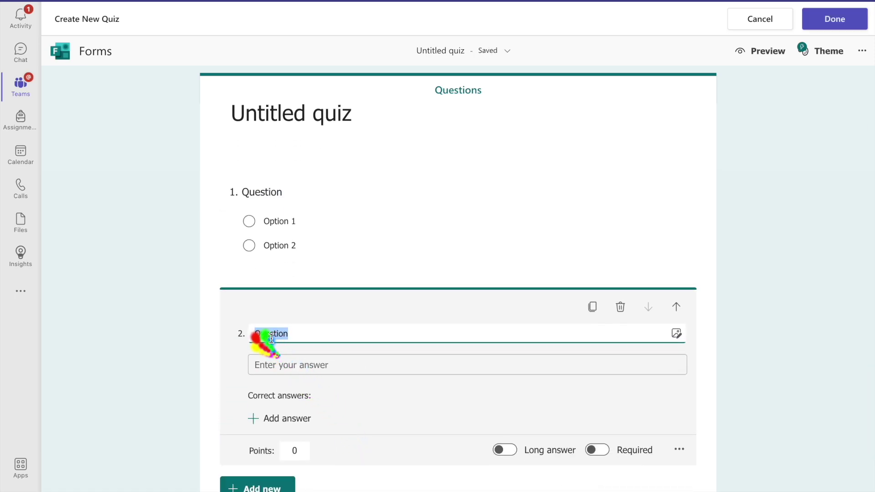
type("How many p")
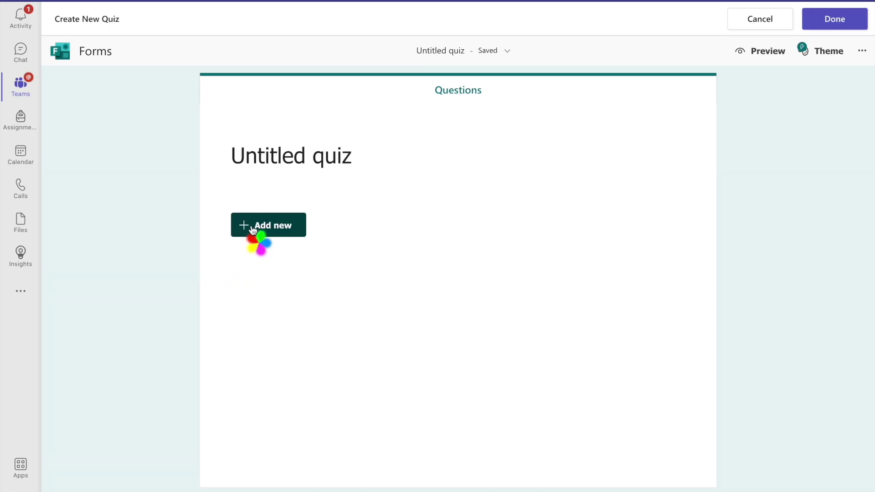
Add a rating question to the untitled quiz
left_click(252, 229)
left_click(434, 228)
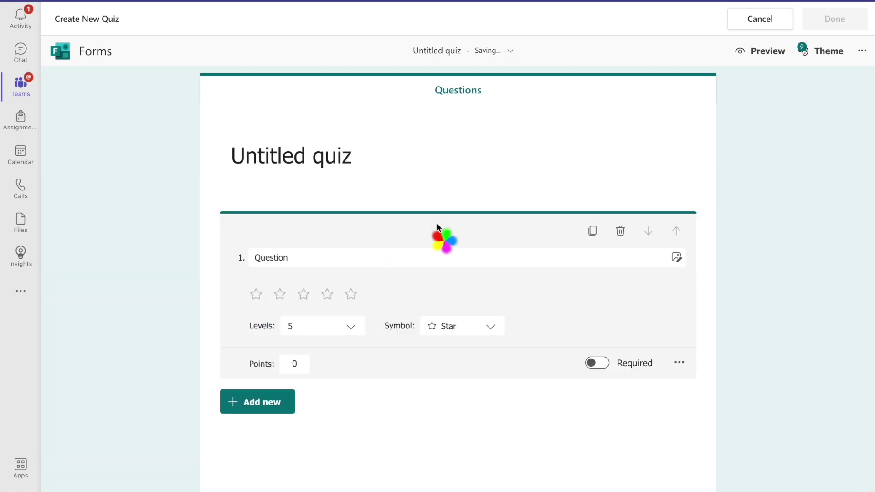
left_click(253, 294)
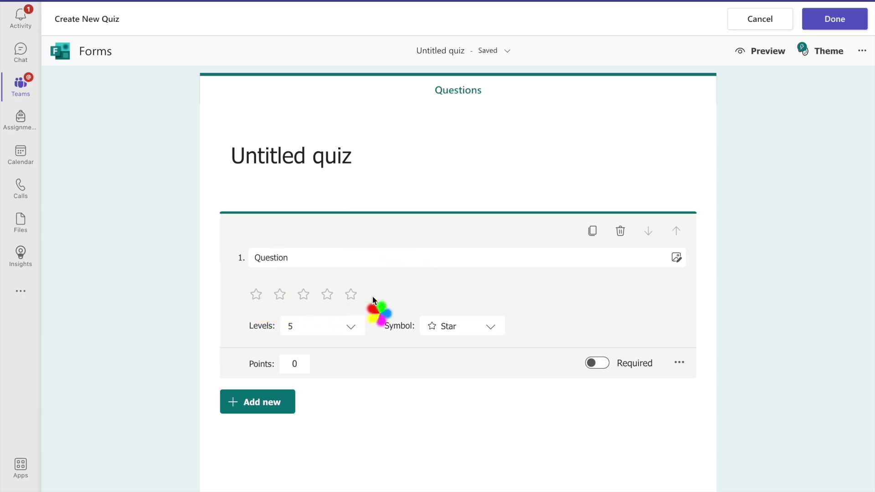
Add a Likert question and a Net Promoter Score question to the untitled quiz
left_click(279, 234)
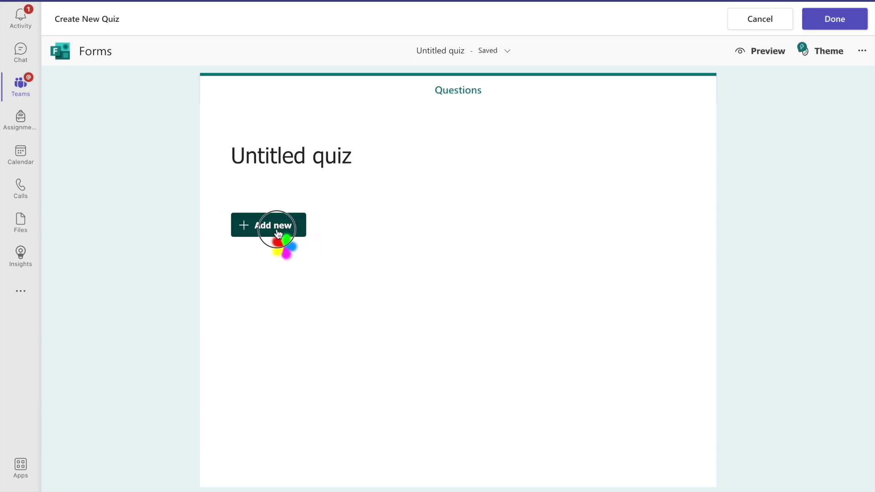
left_click(536, 228)
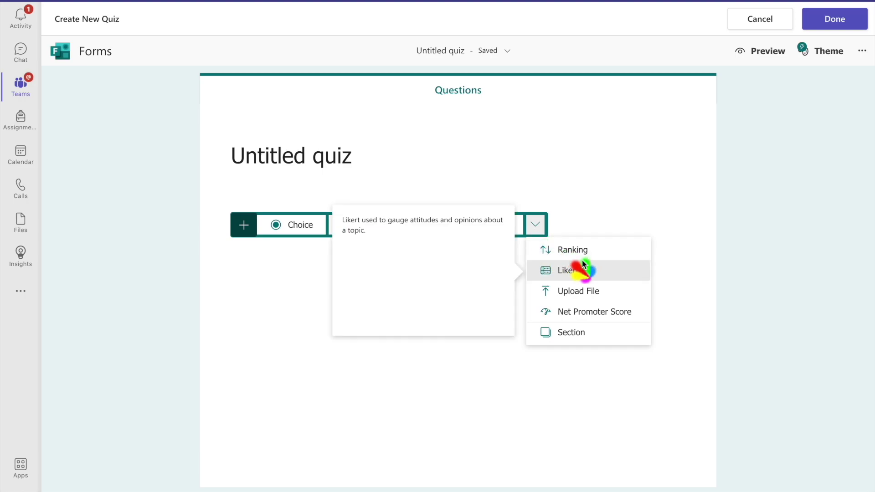
left_click(569, 270)
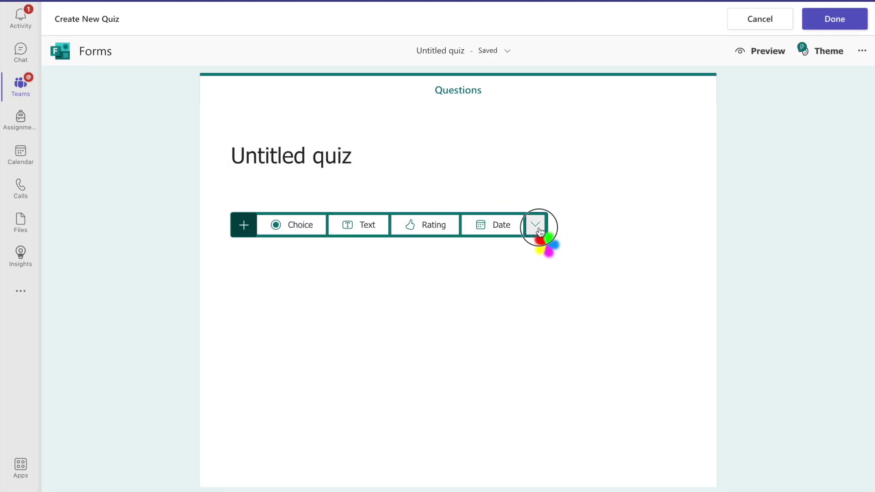
left_click(536, 224)
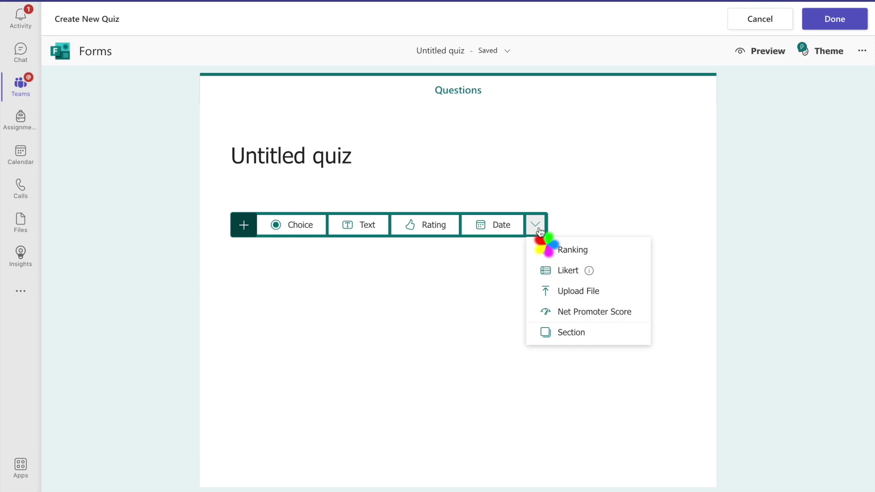
left_click(597, 313)
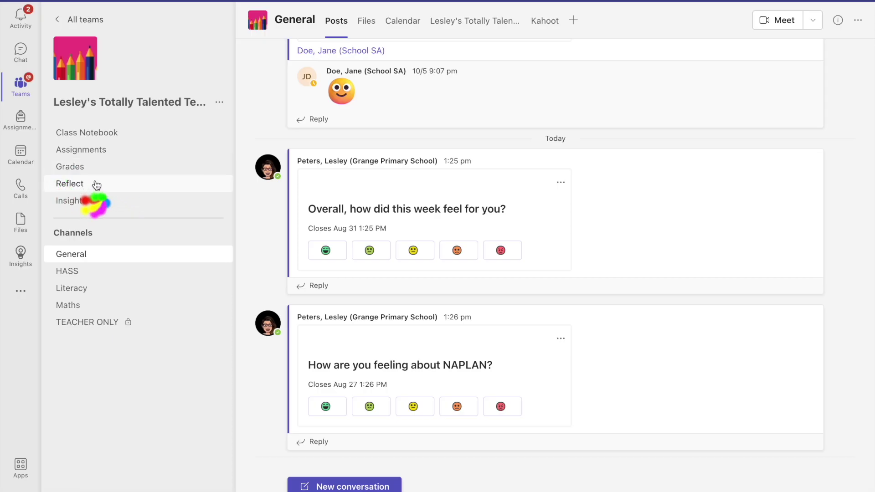
Create a new Reflect check-in with the question "Overall, how did this week feel for you?"
left_click(84, 184)
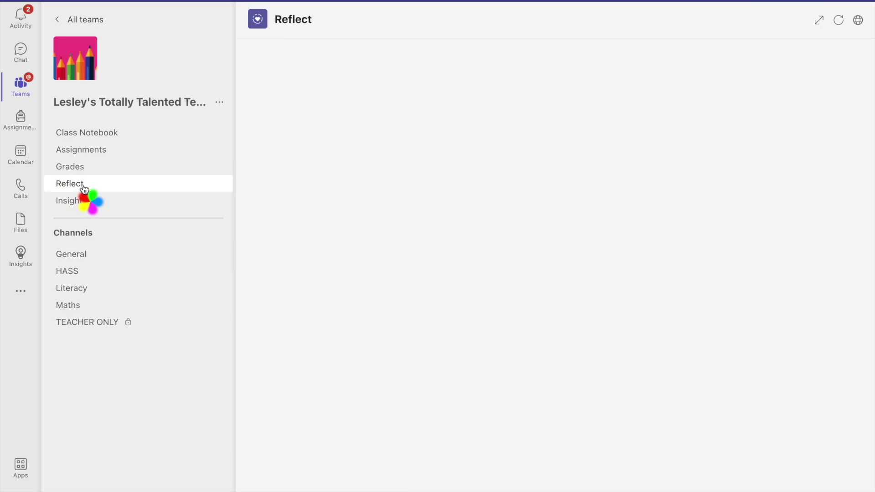
left_click(816, 66)
left_click(409, 155)
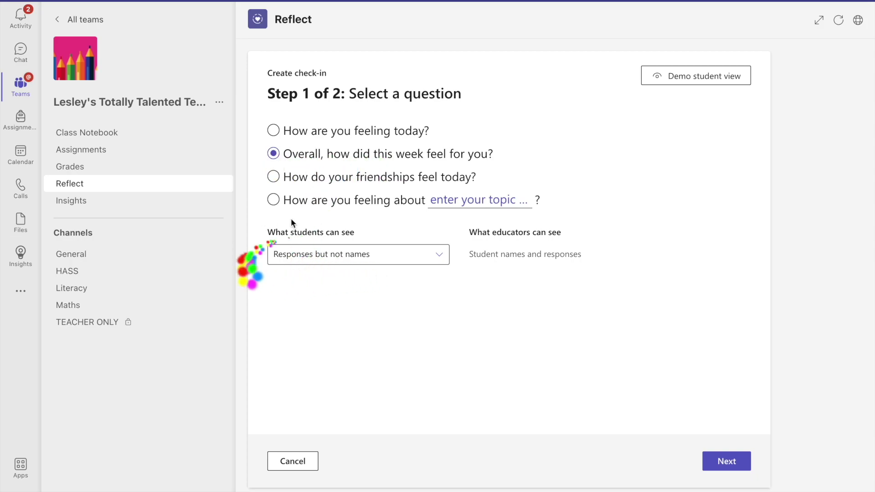
left_click(726, 461)
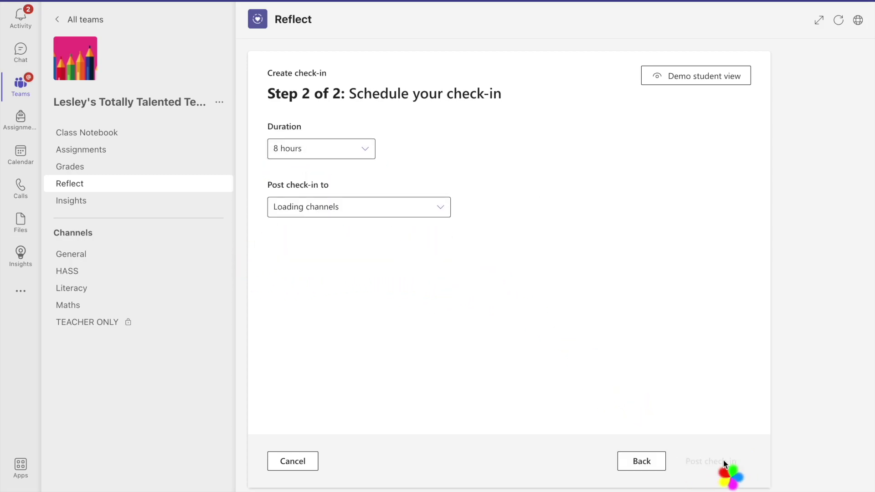
Set the check-in's duration to 1 week and post it to the General channel
left_click(367, 151)
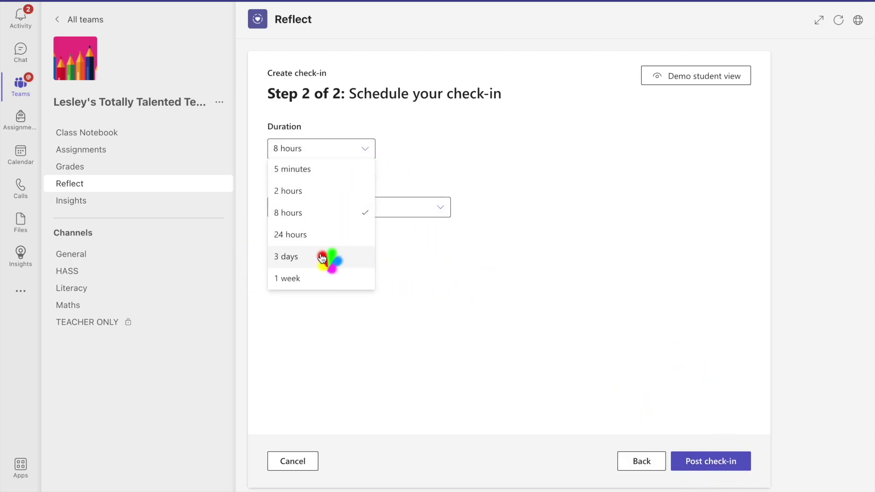
left_click(324, 278)
left_click(439, 207)
left_click(333, 291)
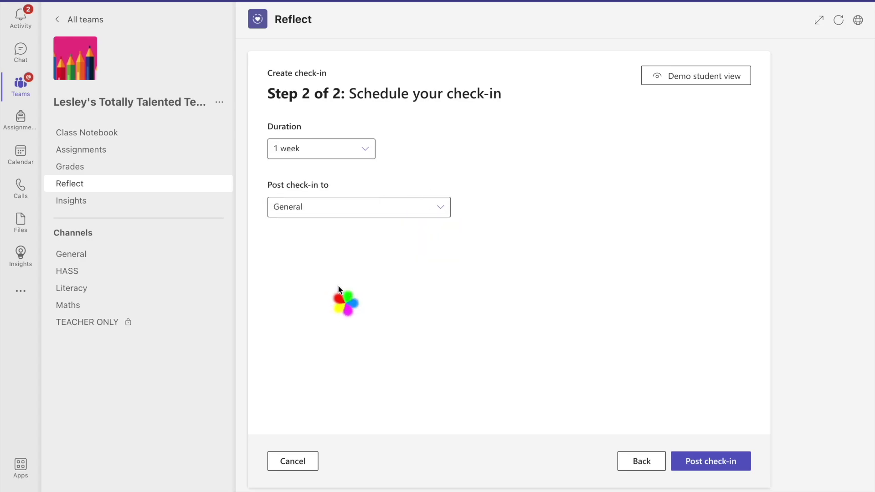
left_click(679, 461)
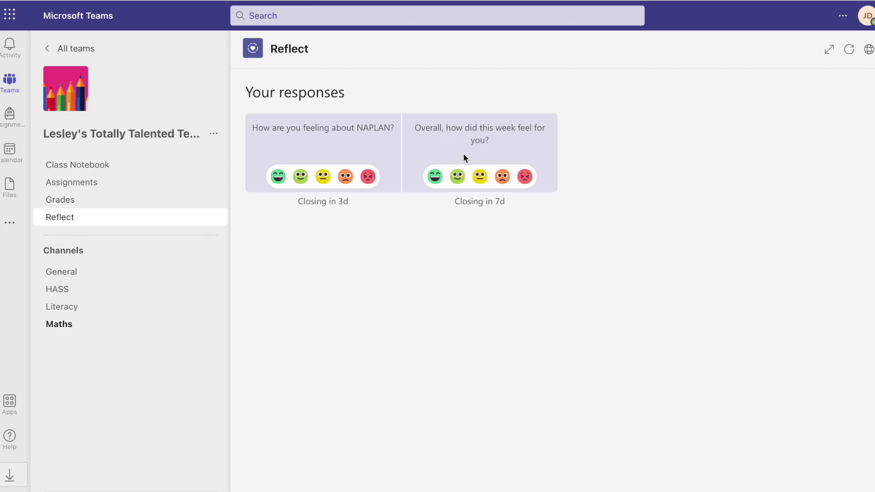
Answer the "Overall, how did this week feel for you?" check-in with the light green smiling face and the word "confident", and submit it
left_click(458, 177)
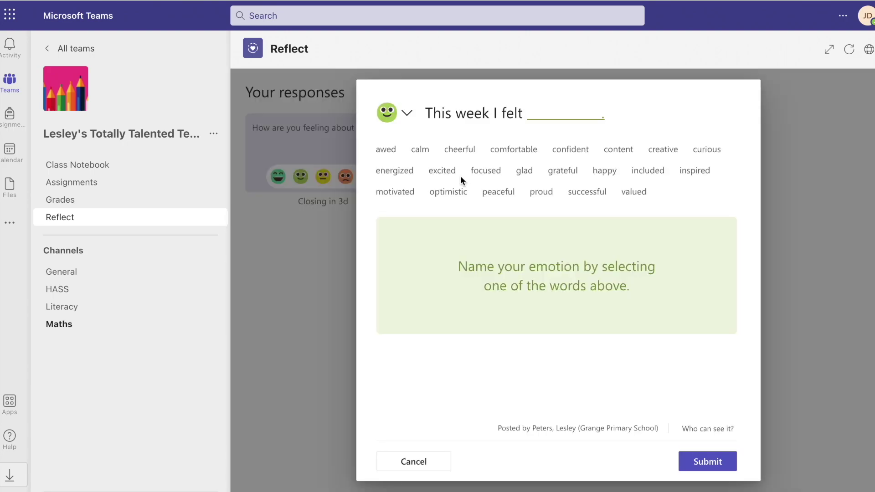
left_click(572, 151)
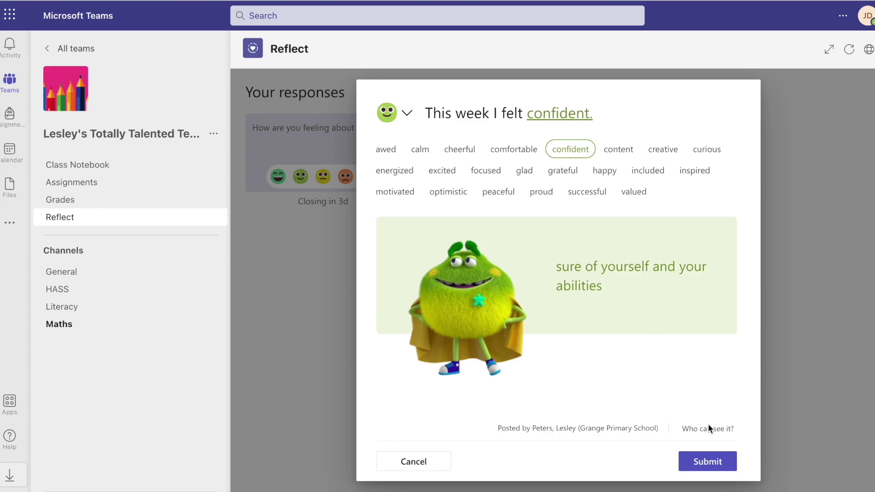
left_click(711, 463)
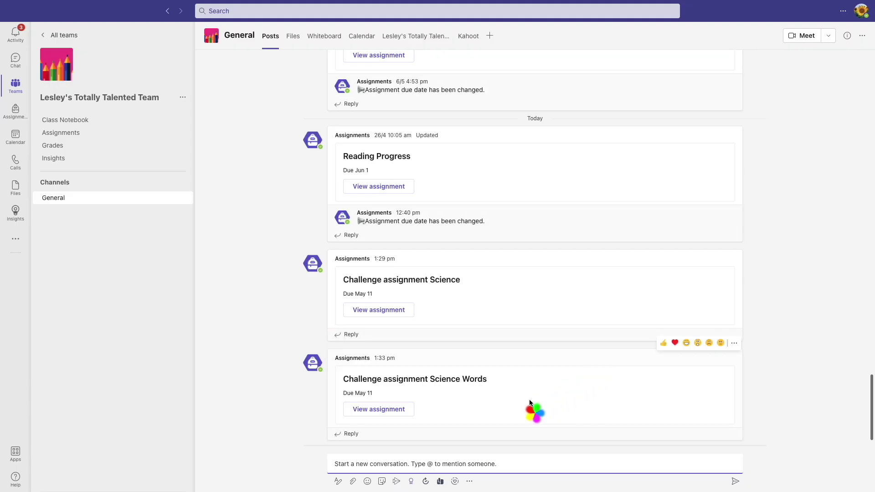
Start a Praise message in the General channel and add the student as its recipient
left_click(411, 482)
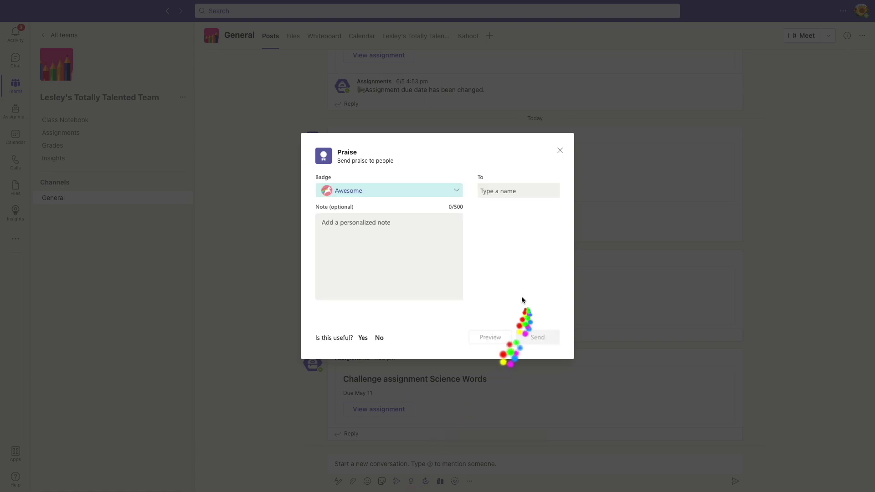
left_click(518, 191)
type("Jane")
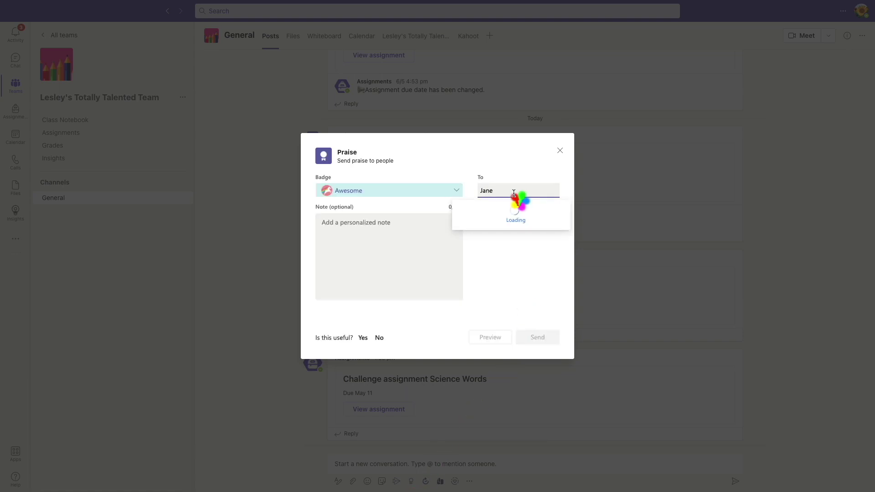
left_click(506, 214)
Send the praise with the Inclusive badge and a note saying the student was great when she included a classmate in her maths game
left_click(390, 192)
scroll(373, 233, "down", 1)
left_click(365, 249)
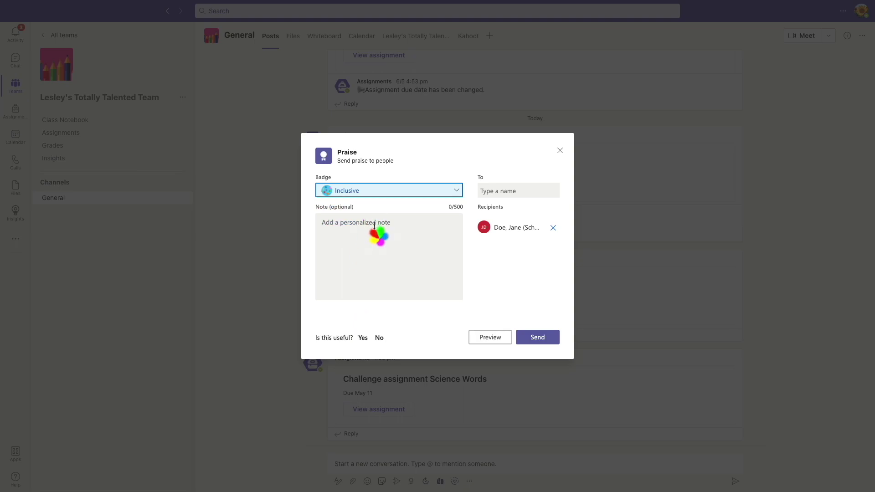
type("Jane was great when she included Evelyn in her maths game.")
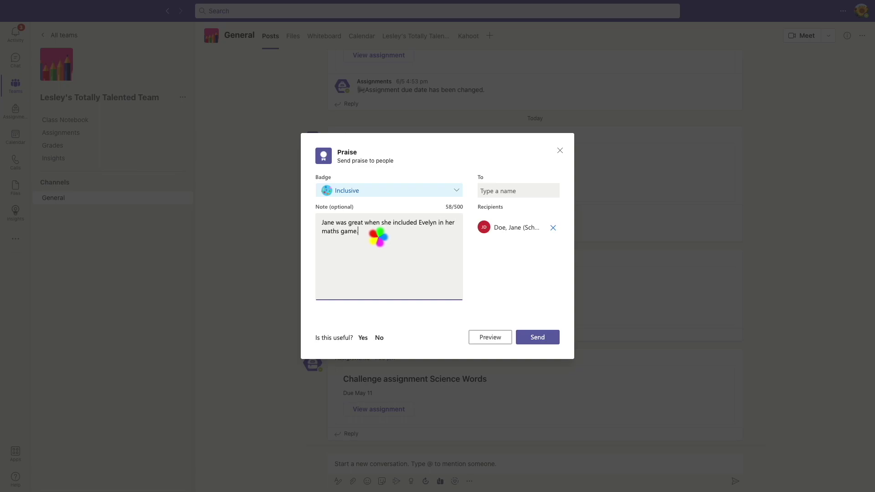
left_click(540, 339)
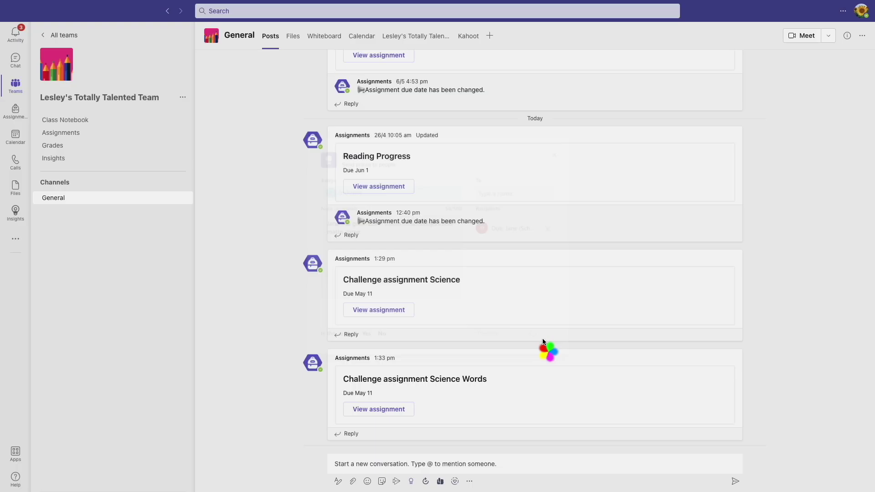